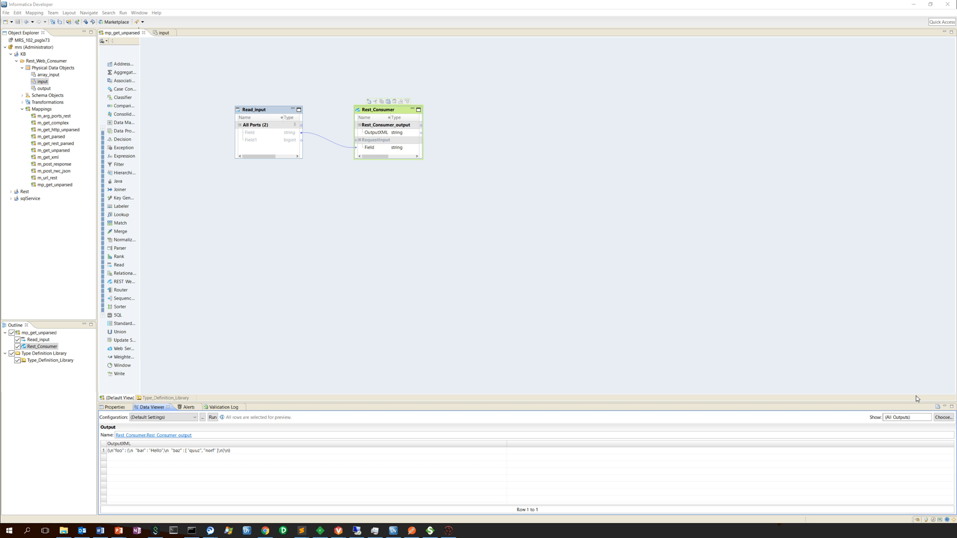
# - Open the data preview log of the Rest_Consumer transformation and find the HTTP request and response entries
pyautogui.click(938, 407)
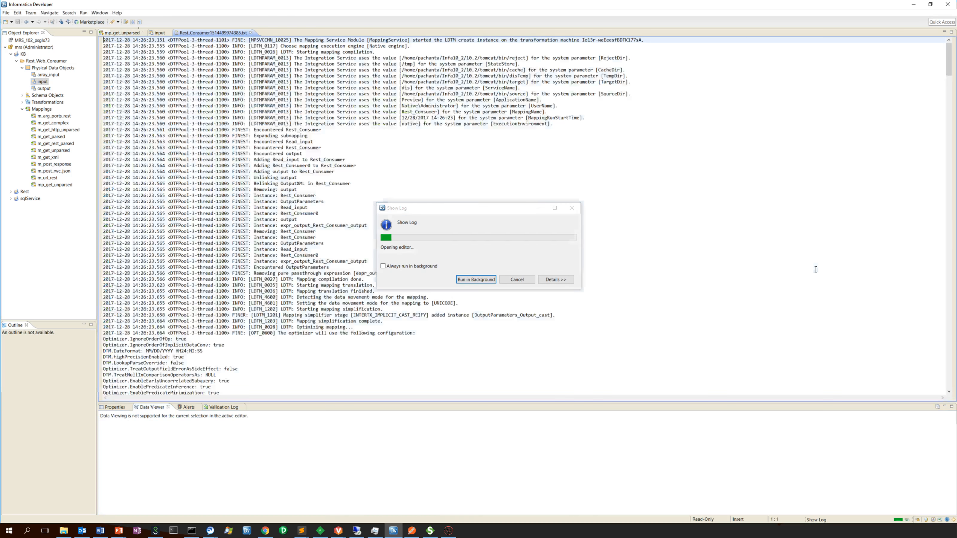
pyautogui.click(646, 252)
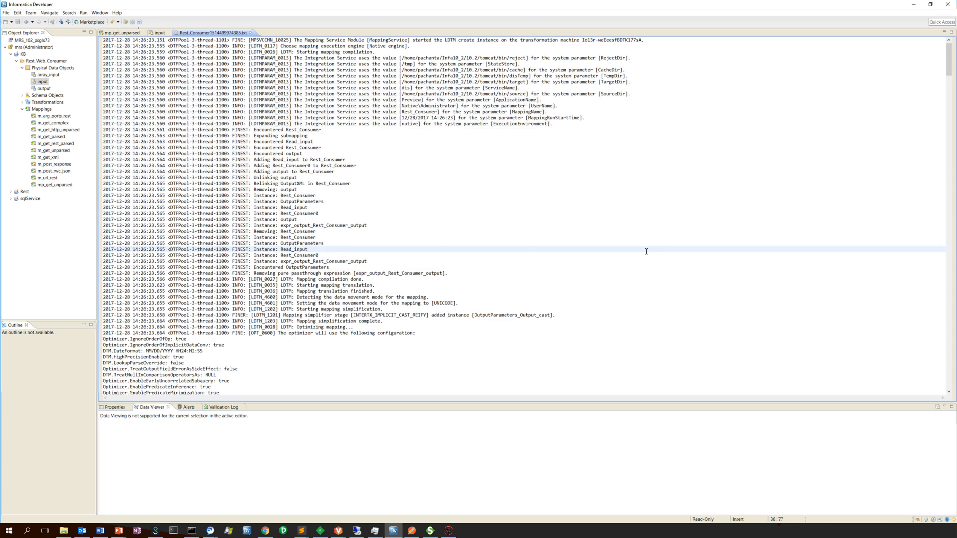
pyautogui.hotkey('ctrl', 'f')
pyautogui.write('HTT')
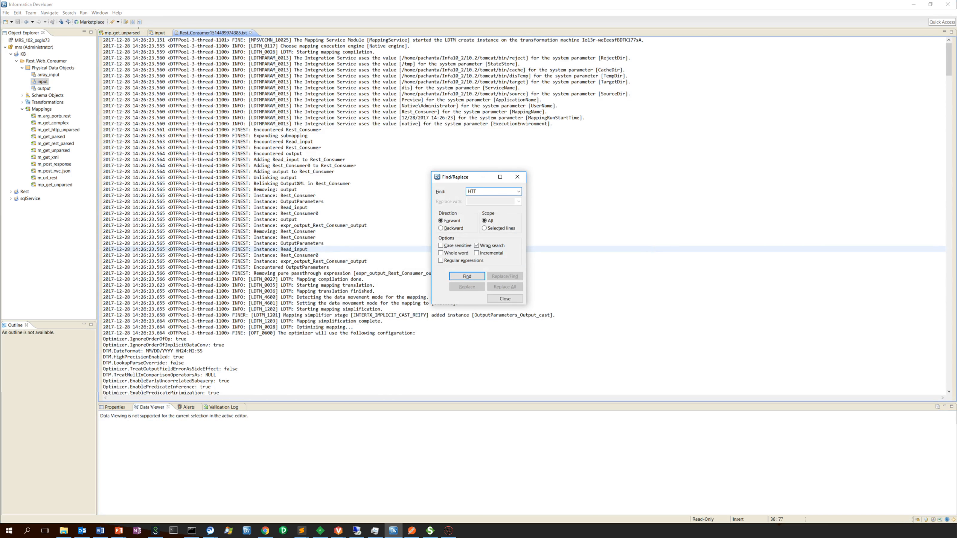
pyautogui.write('P')
pyautogui.press('Return')
pyautogui.press('Return')
pyautogui.press('Return')
pyautogui.press('Return')
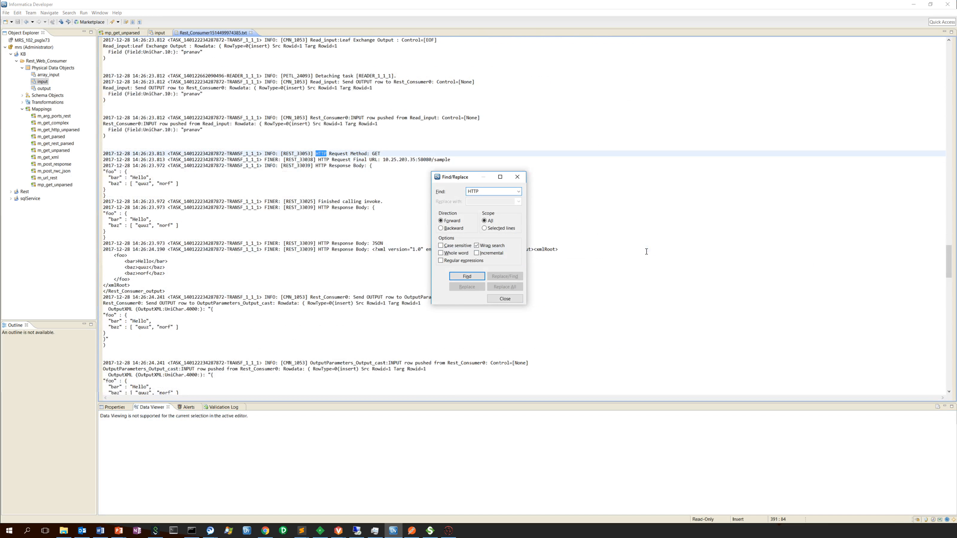
pyautogui.click(499, 300)
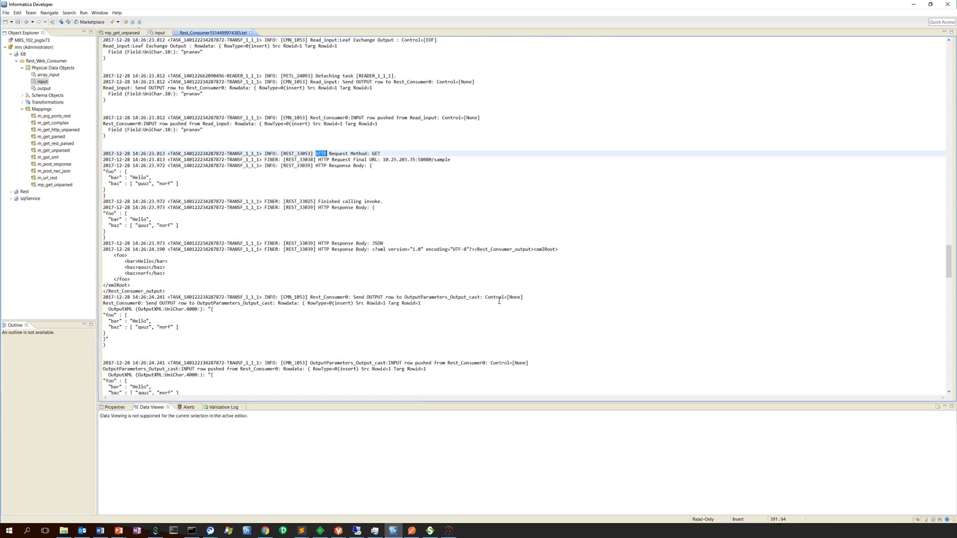
# - Examine the XML response body in the log, noting how elements are nested under xmlRoot
pyautogui.click(143, 283)
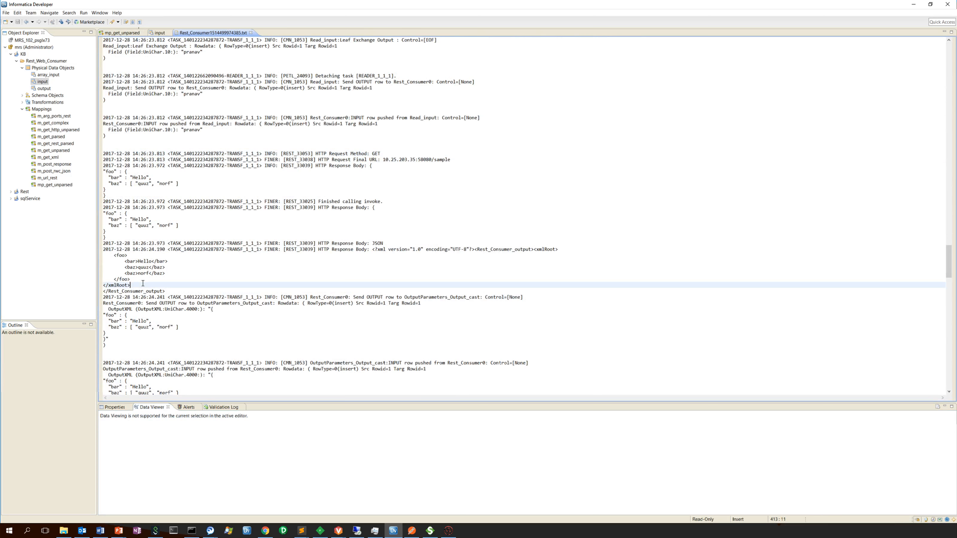
pyautogui.moveTo(142, 283); pyautogui.dragTo(529, 282)
pyautogui.click(541, 258)
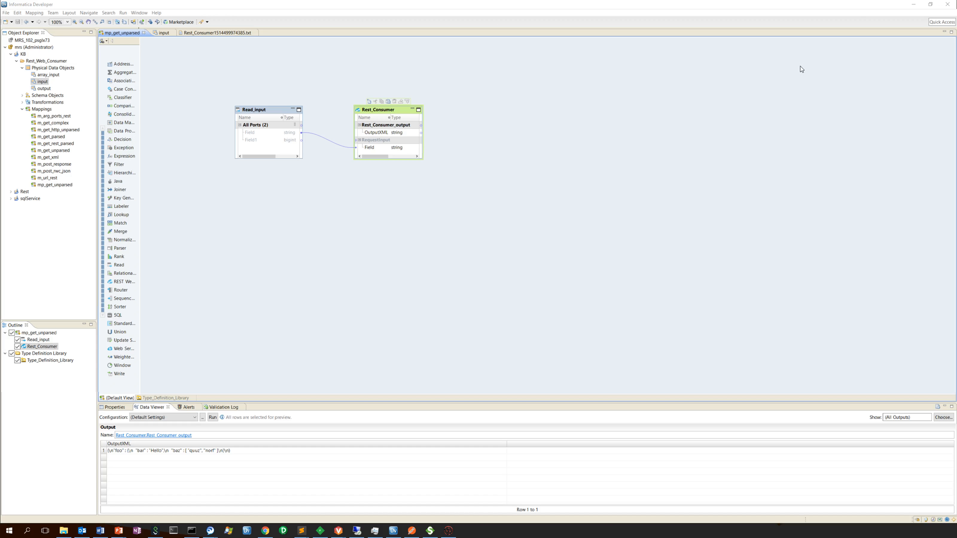
# - Add a REST Web Service Consumer transformation named Rest_Consumer_parsed to the mp_get_unparsed mapping, keeping the Get method
pyautogui.rightClick(565, 220)
pyautogui.click(569, 222)
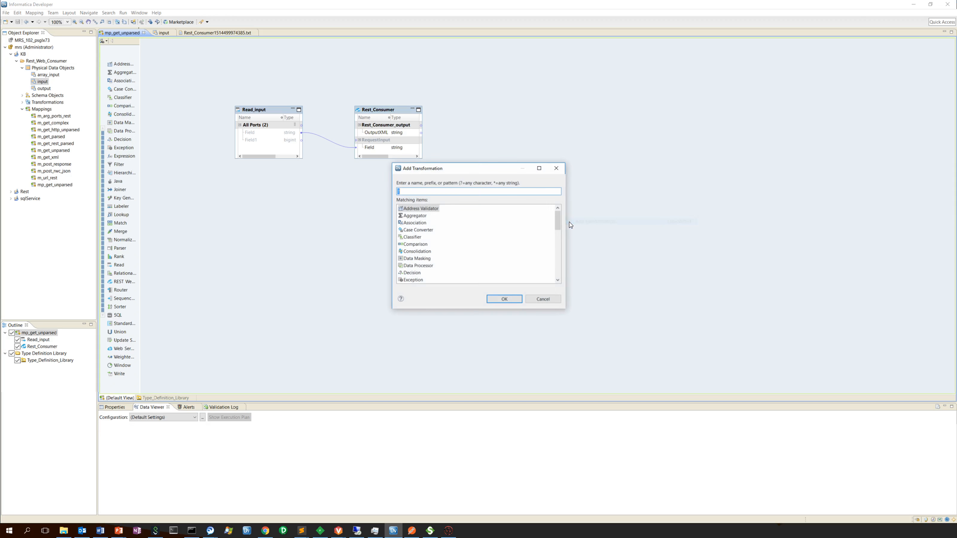
pyautogui.write('rest')
pyautogui.press('Return')
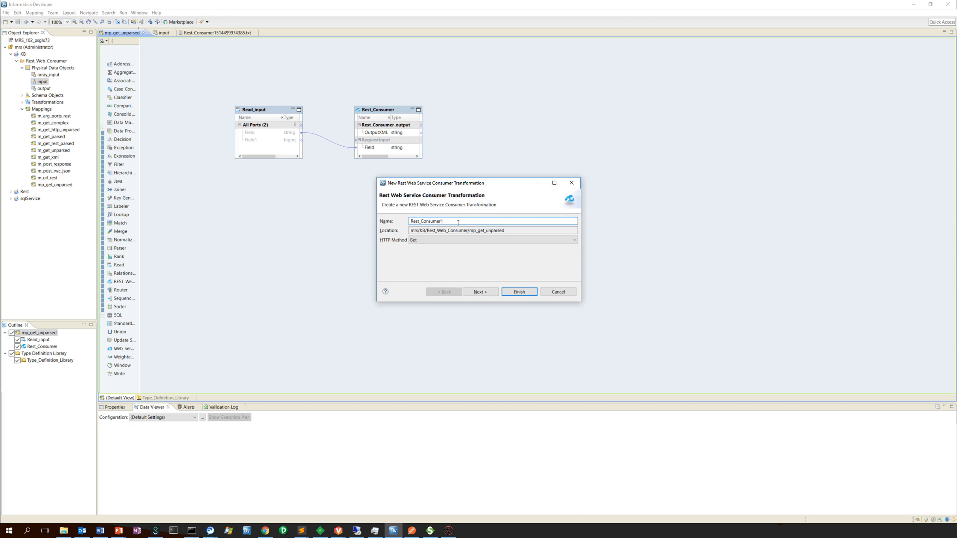
pyautogui.press('BackSpace')
pyautogui.write('_parsed')
pyautogui.click(471, 295)
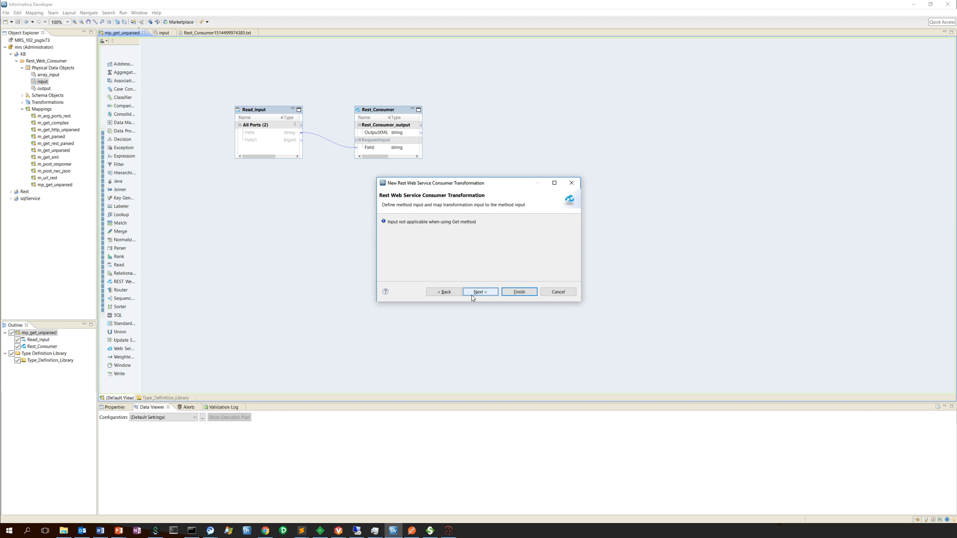
# - Add an element named xmlRoot to the new transformation's method output definition
pyautogui.click(471, 294)
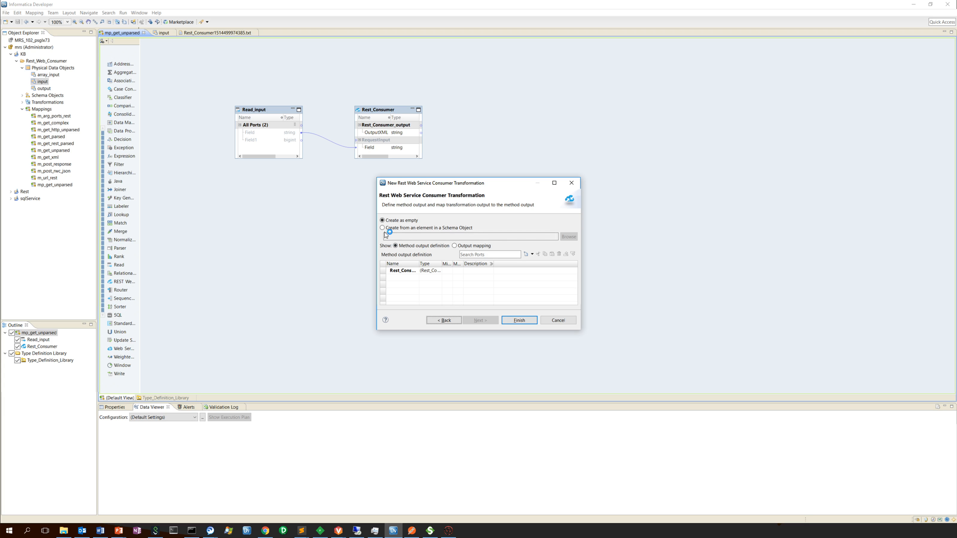
pyautogui.click(531, 255)
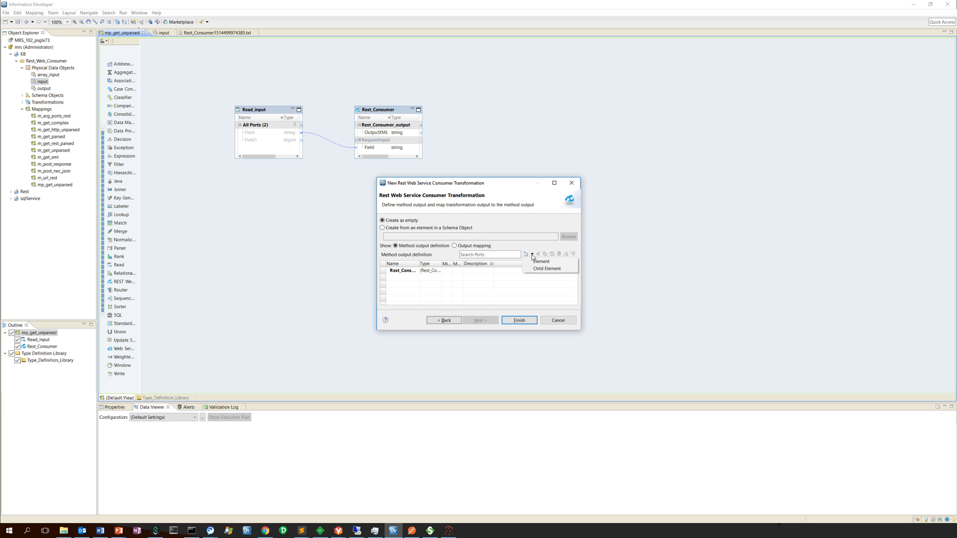
pyautogui.click(532, 261)
pyautogui.write('xmlRo')
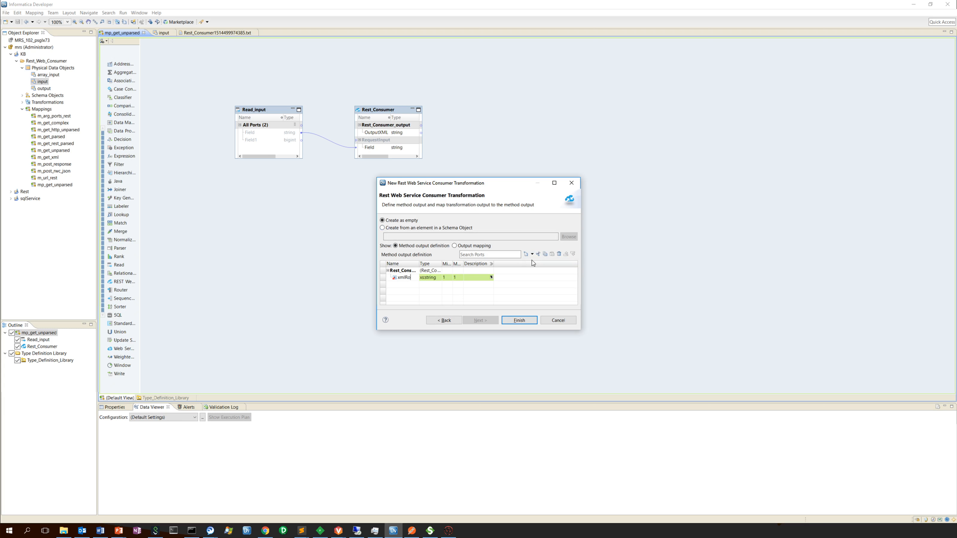
pyautogui.press('Return')
# - Add a child element named foo under xmlRoot in the method output definition
pyautogui.click(532, 254)
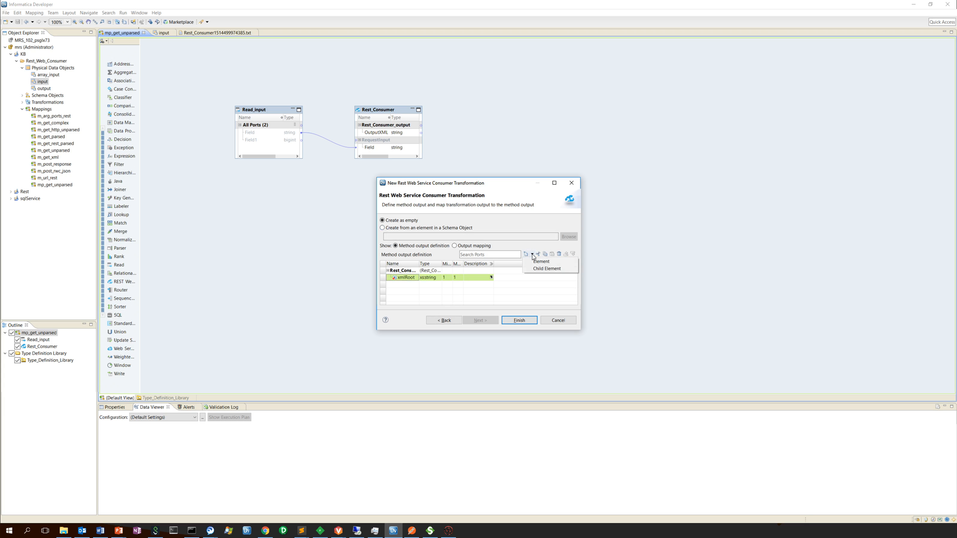
pyautogui.click(538, 270)
pyautogui.write('fo')
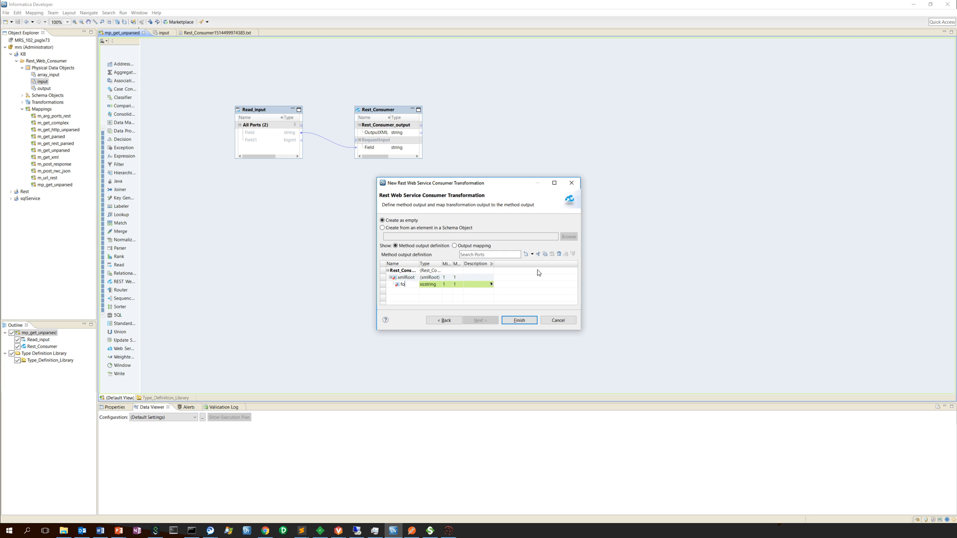
pyautogui.write('o')
pyautogui.press('Return')
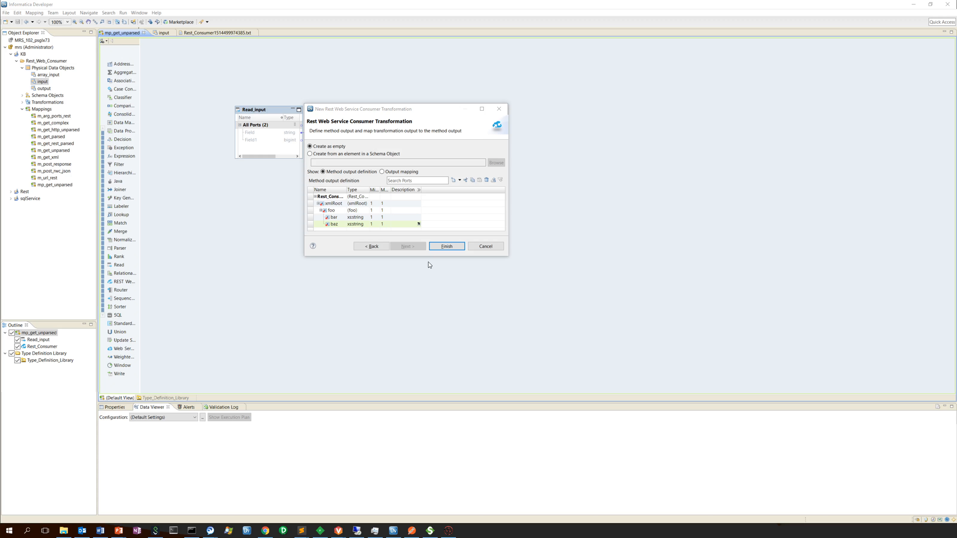
# - Review the output mapping of foo with its bar and baz elements and finish creating the transformation
pyautogui.click(382, 172)
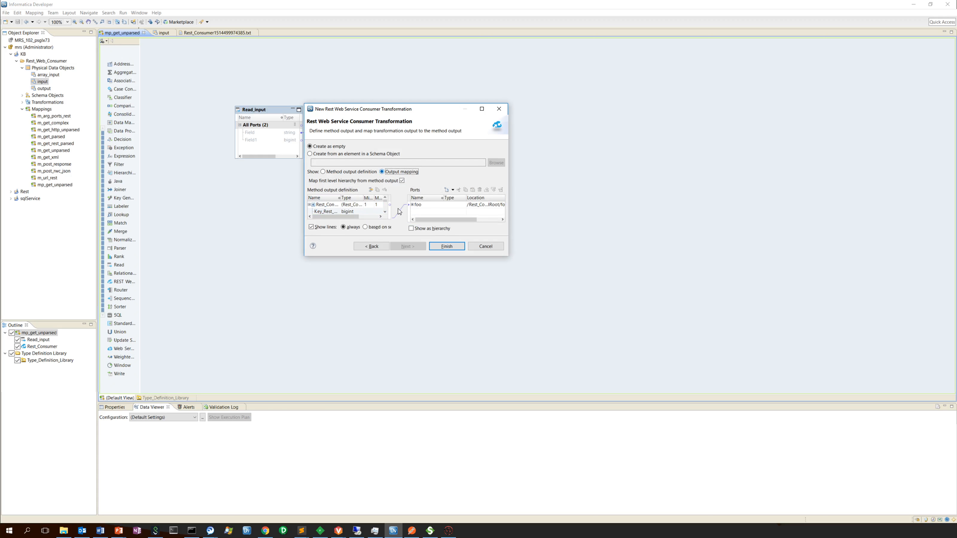
pyautogui.moveTo(437, 257); pyautogui.dragTo(447, 328)
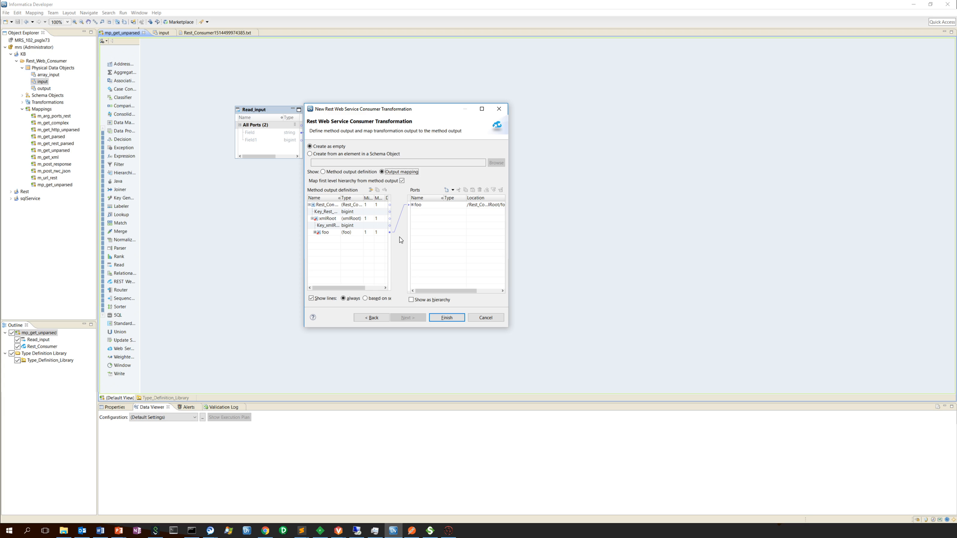
pyautogui.click(412, 205)
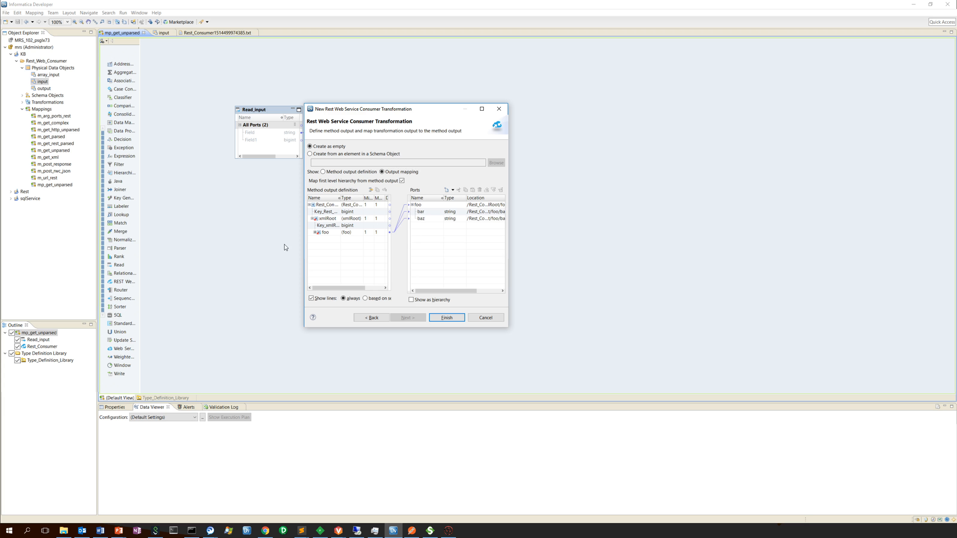
pyautogui.click(314, 232)
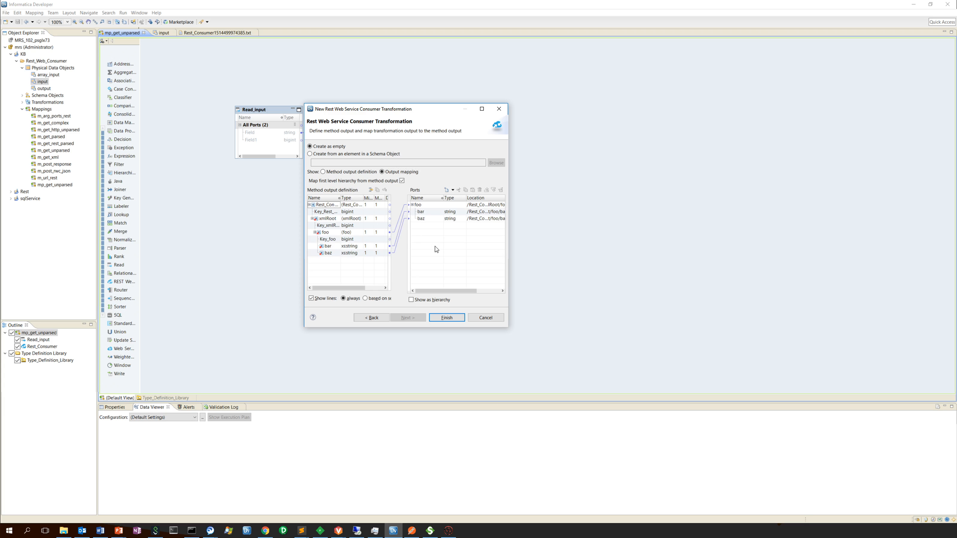
pyautogui.click(447, 318)
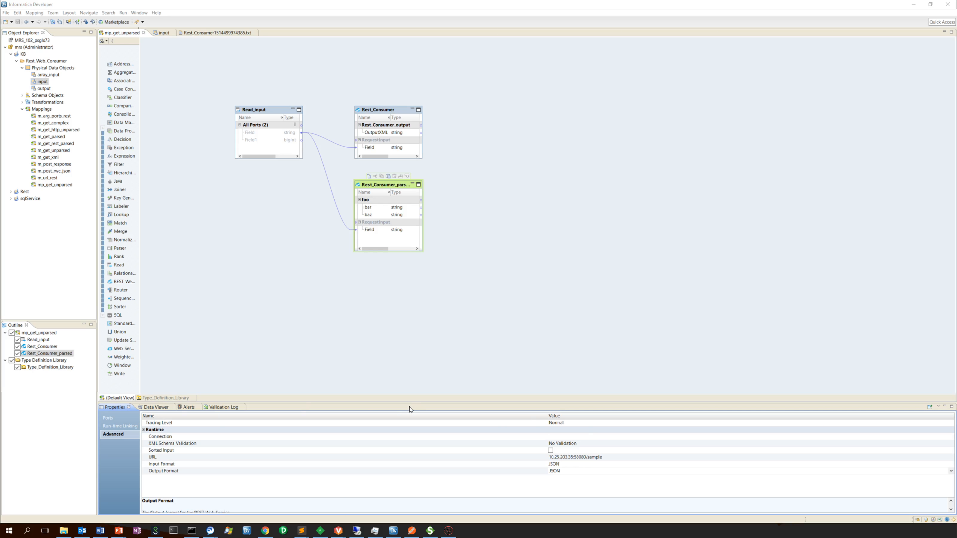
# - Run the data preview for the Rest_Consumer_parsed transformation's foo output
pyautogui.click(154, 407)
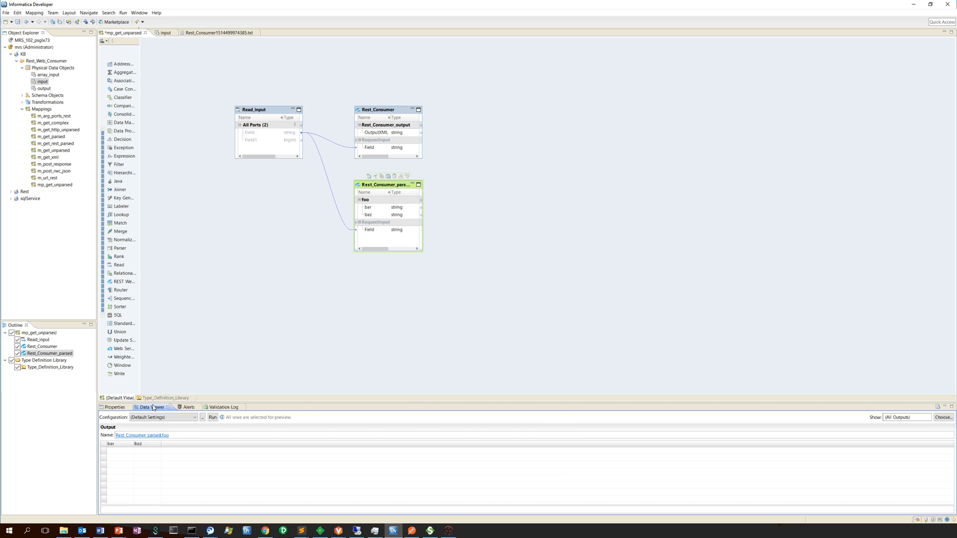
pyautogui.click(216, 418)
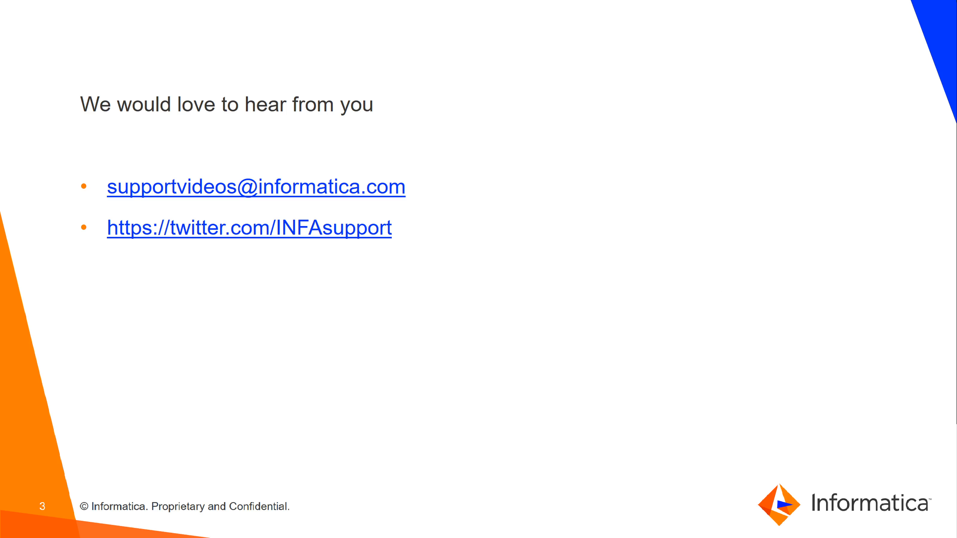
pyautogui.press('Right')
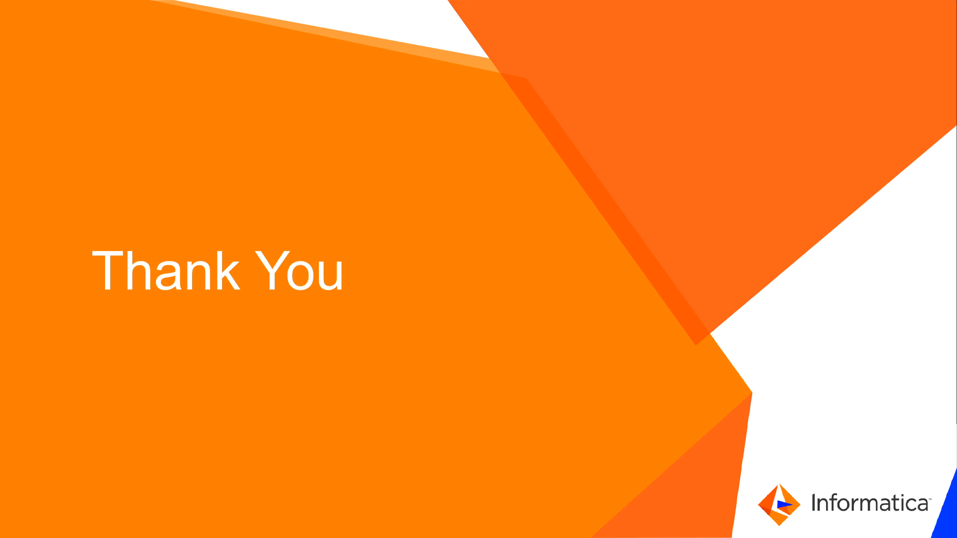